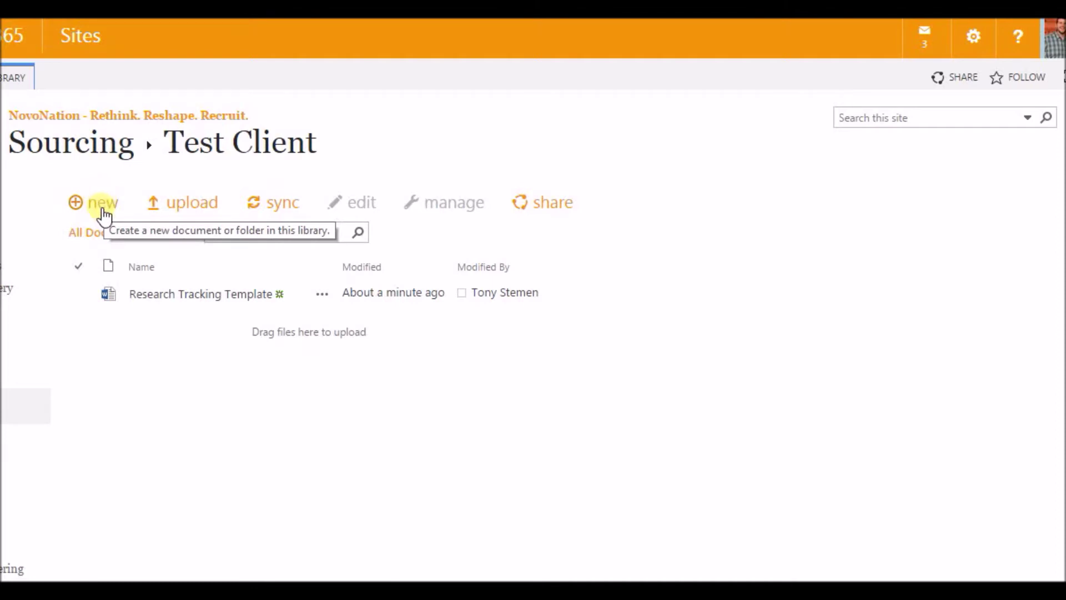
Step: Start creating a new file in the Test Client document library
left_click(105, 211)
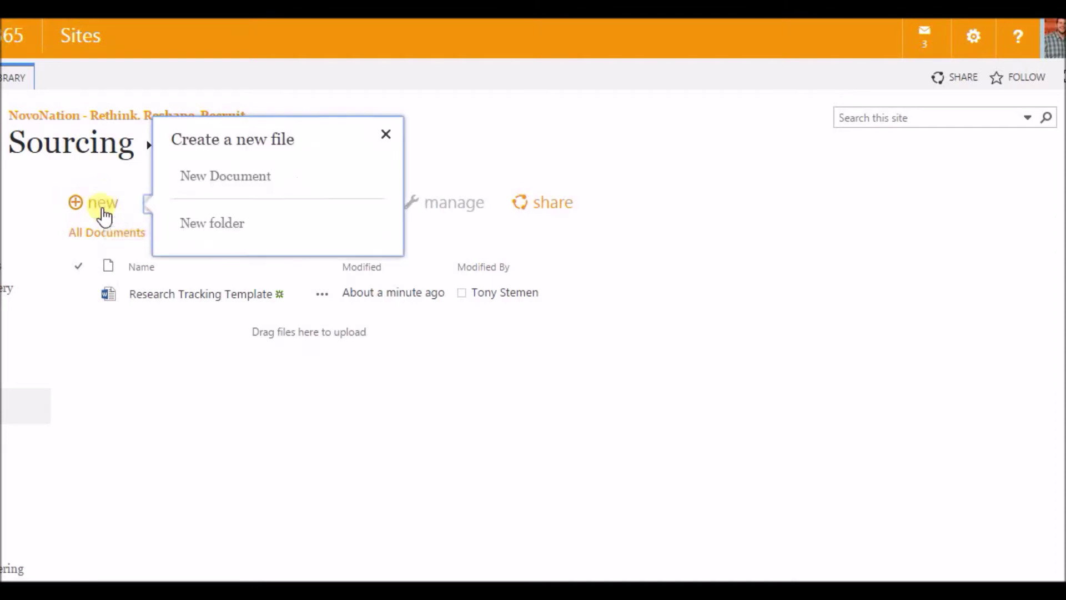
left_click(271, 180)
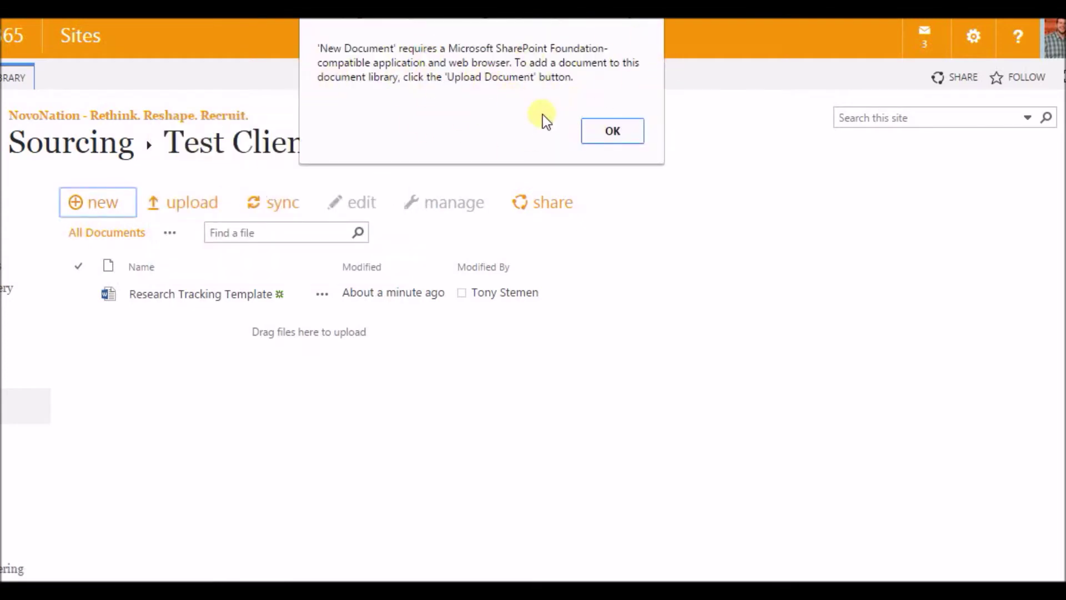
left_click(629, 134)
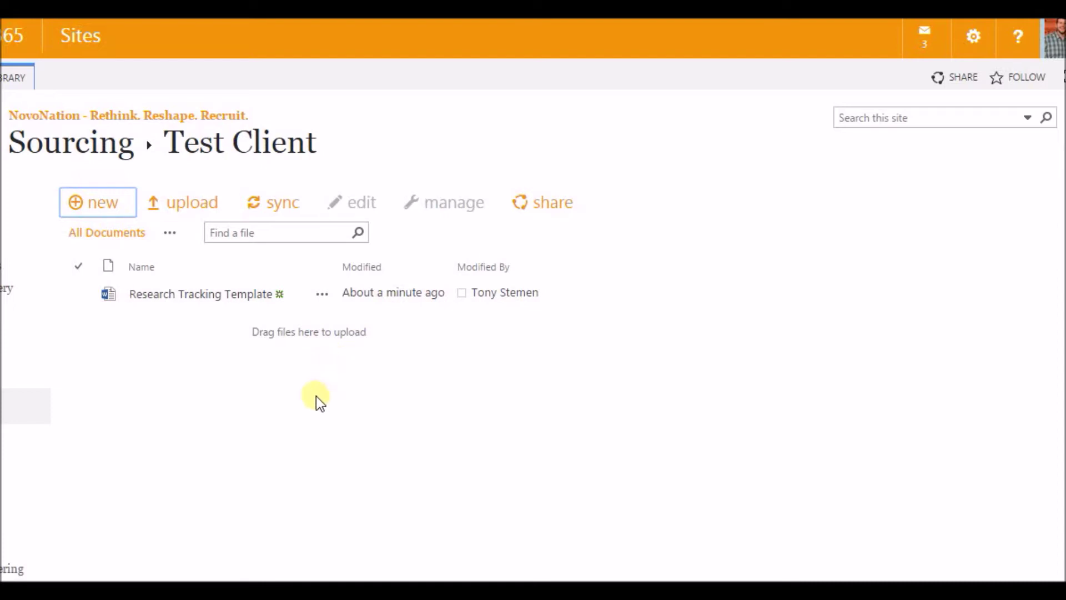
left_click(80, 300)
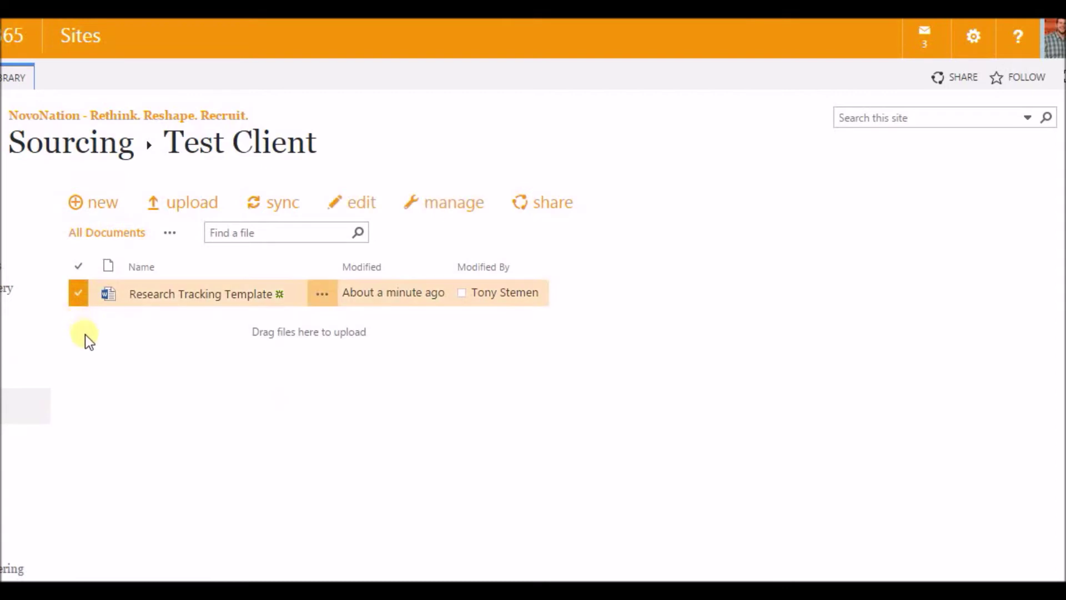
Step: Share the Research Tracking Template with the colleague as Can edit, with the message 'Research Video Test'
left_click(566, 216)
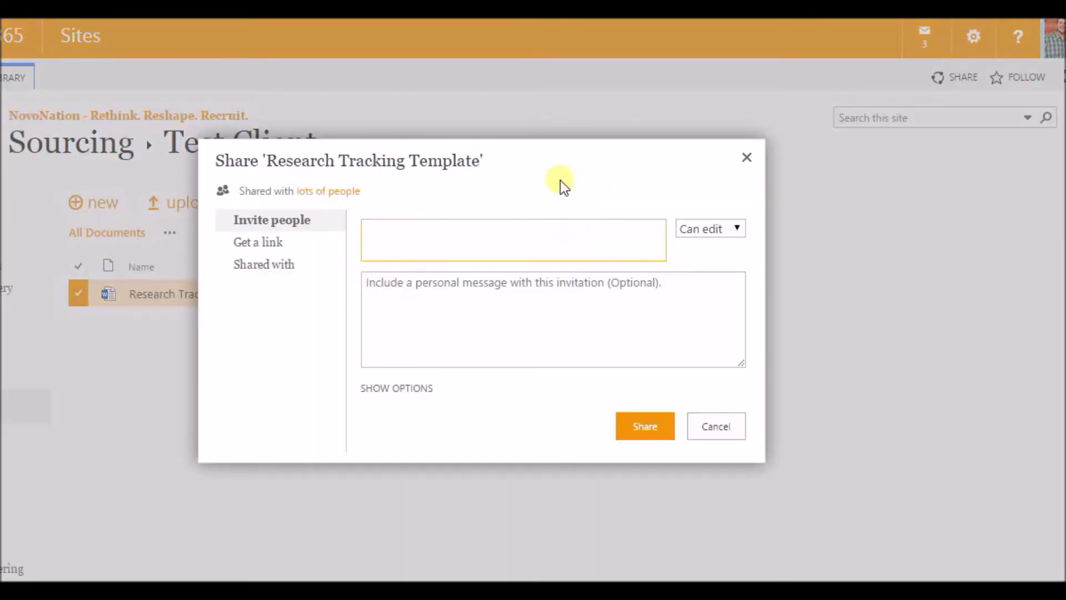
type("amy")
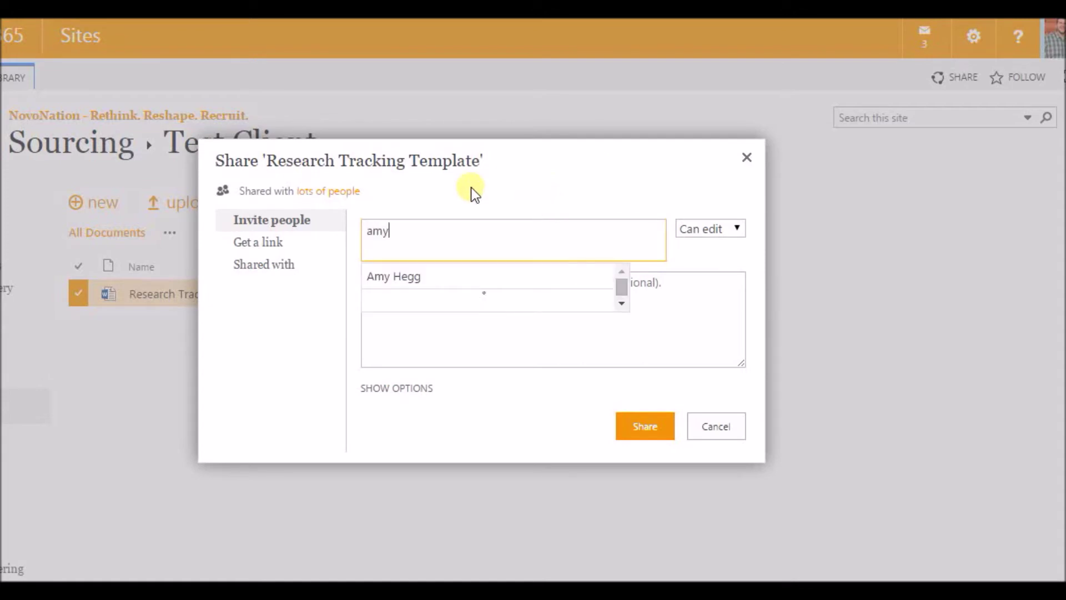
left_click(418, 280)
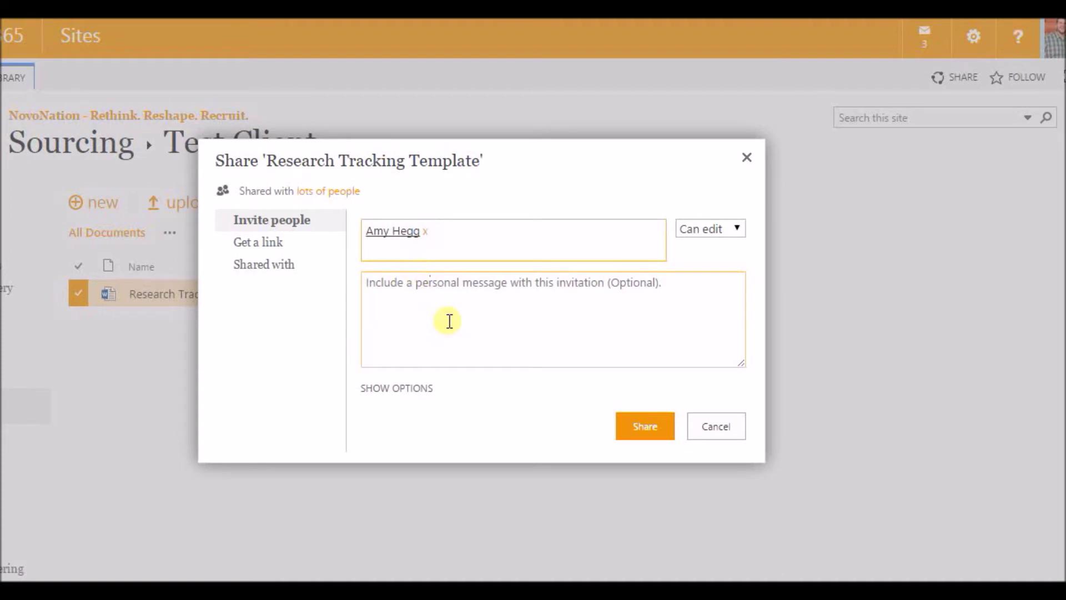
left_click(449, 314)
left_click(714, 229)
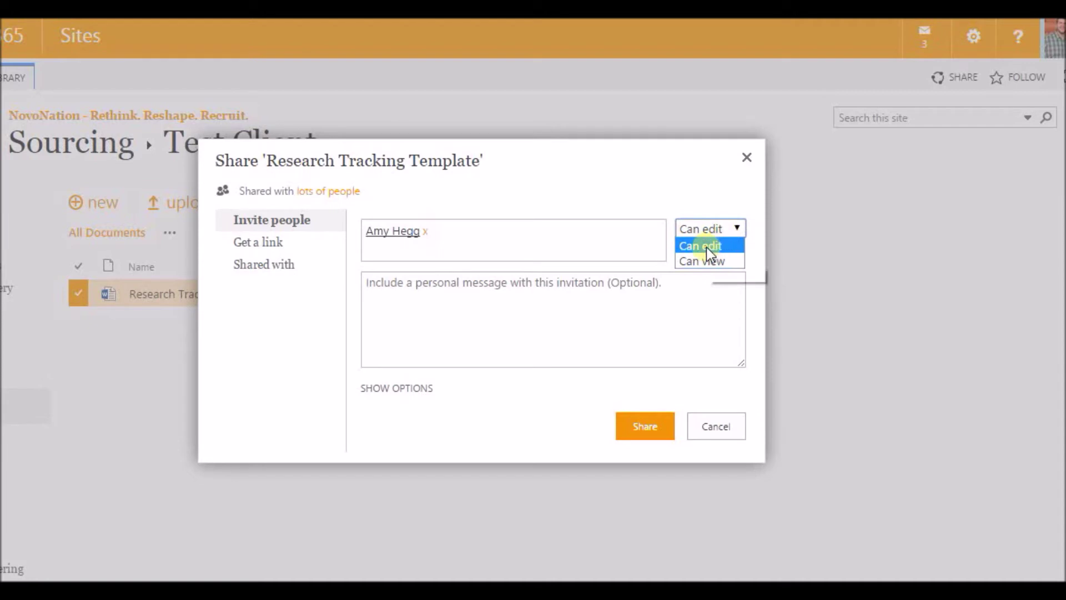
left_click(706, 248)
left_click(644, 293)
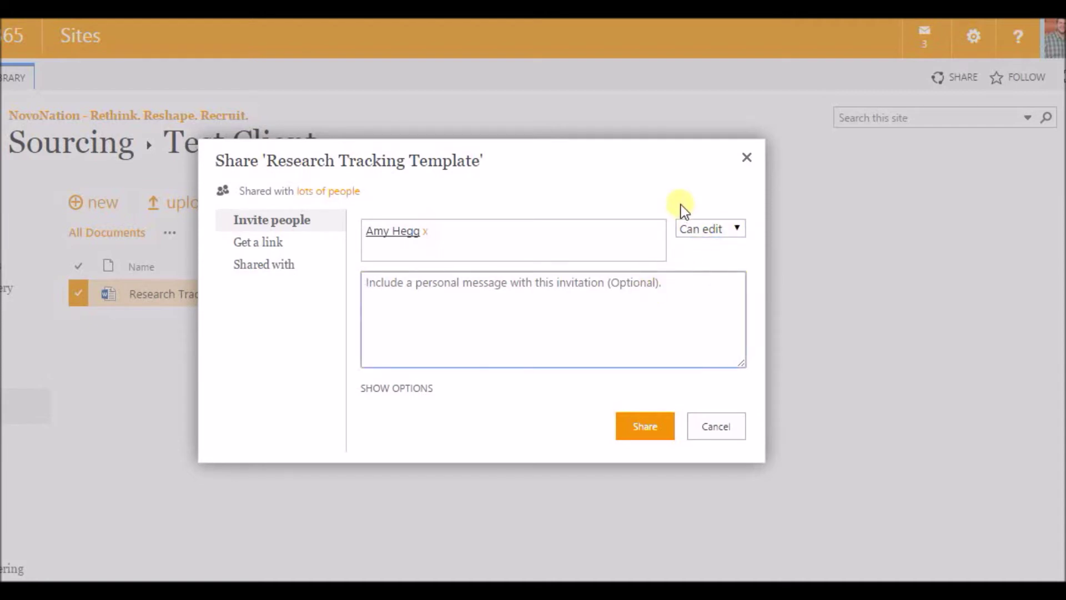
type("Research ")
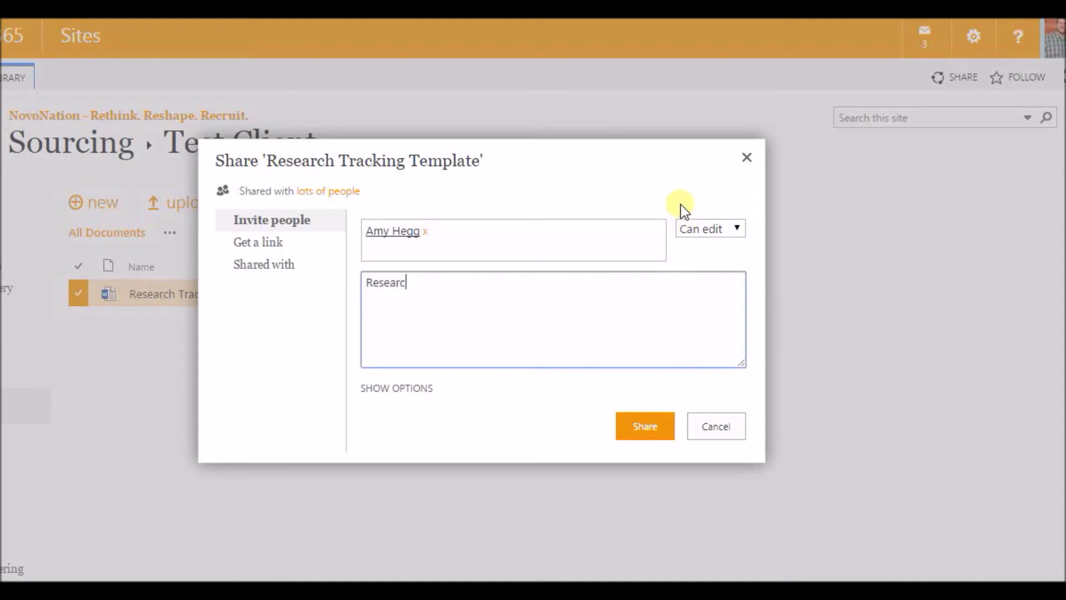
type("Video Test")
left_click(635, 423)
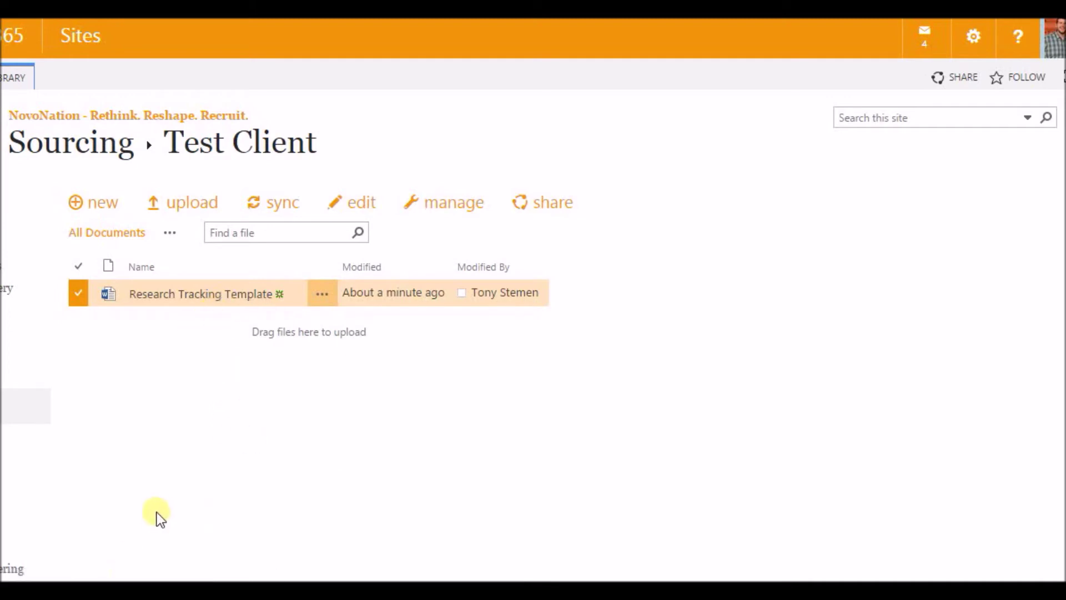
Step: Open the Research Tracking Template.docx preview card and bring up its more-actions menu
left_click(322, 294)
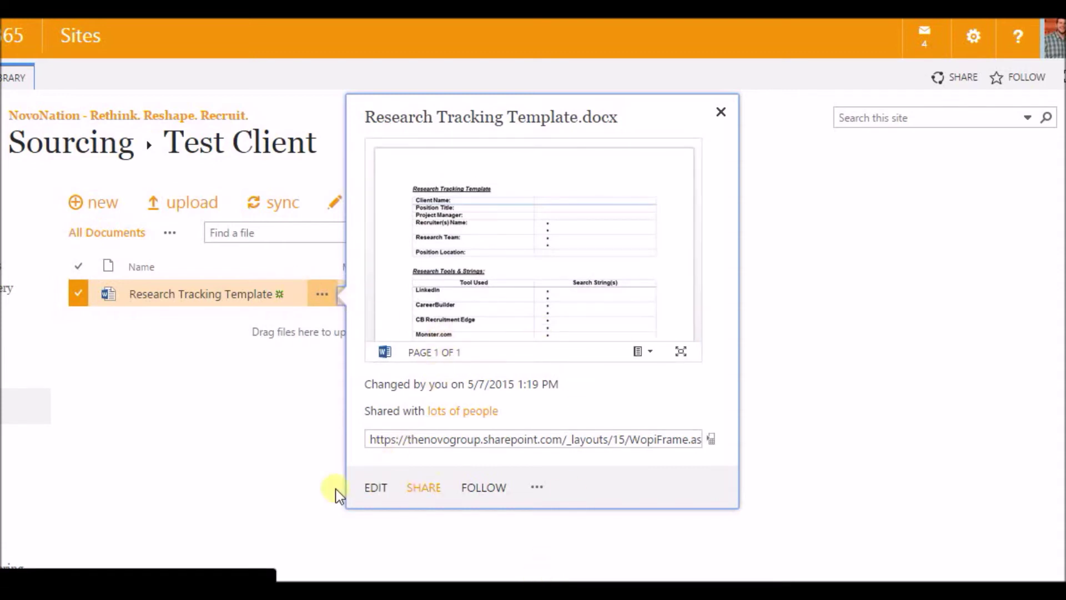
left_click(537, 489)
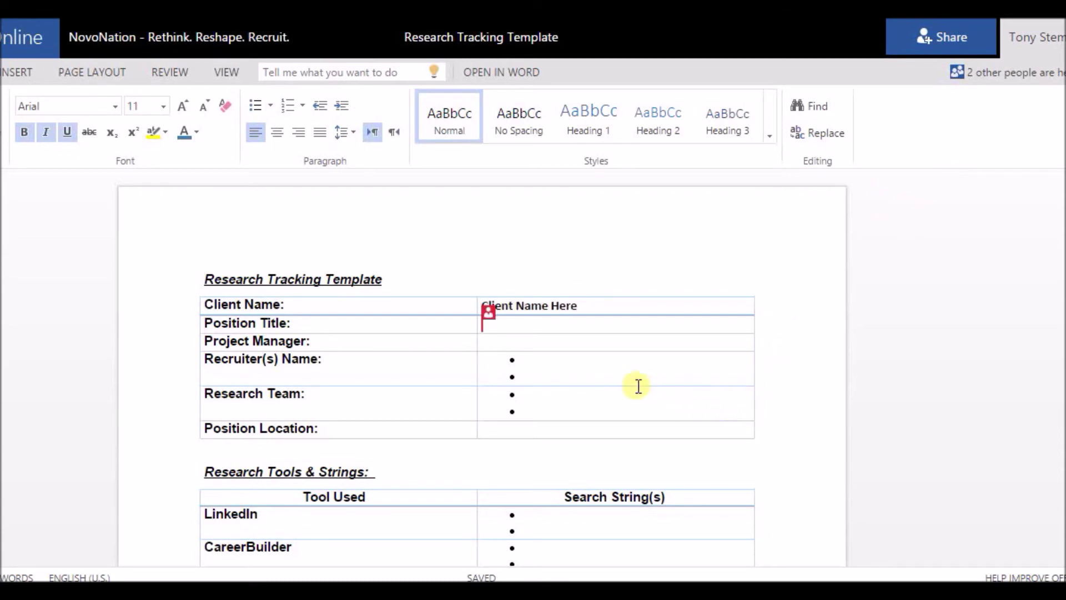
Step: Open the Research Tracking Template for editing in Word Online in the browser
mouse_move(488, 321)
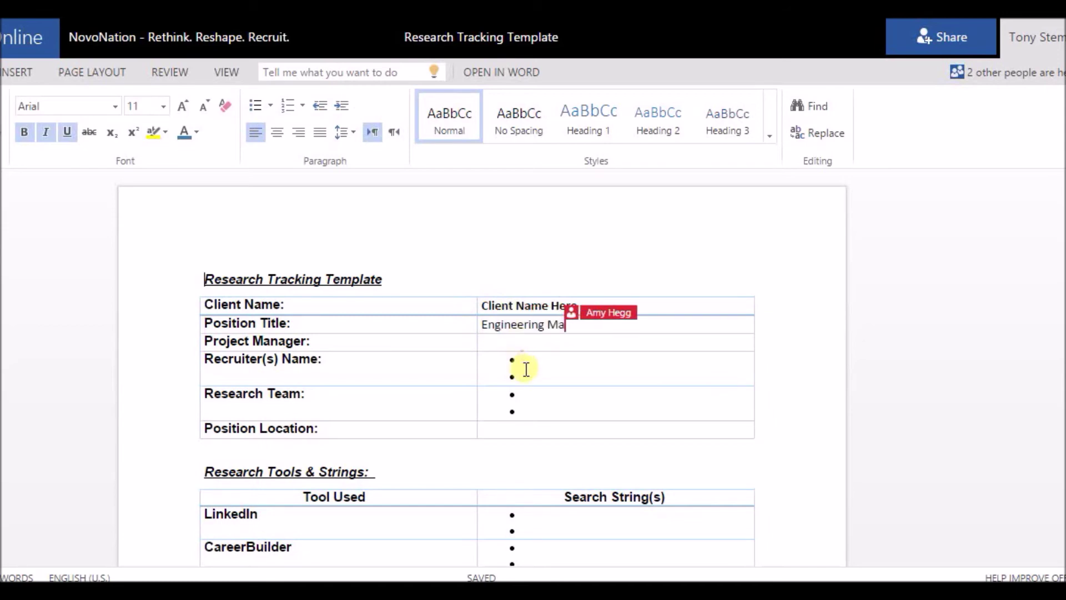
Step: Scroll the document to follow the co-author's entries, ending at the Research Tools & Strings table
scroll(607, 422, "down", 3)
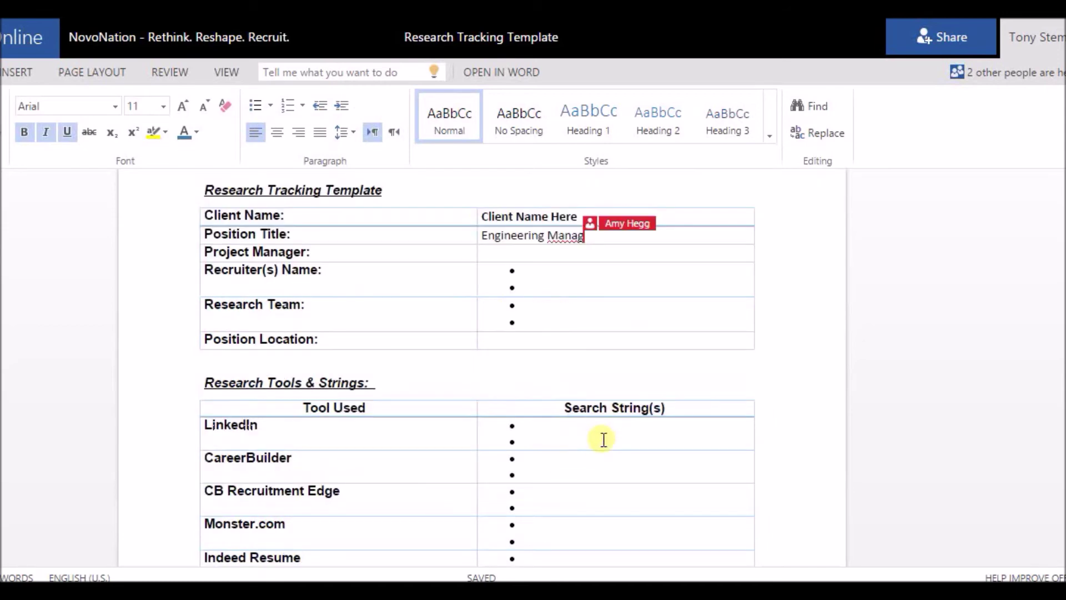
scroll(605, 444, "up", 3)
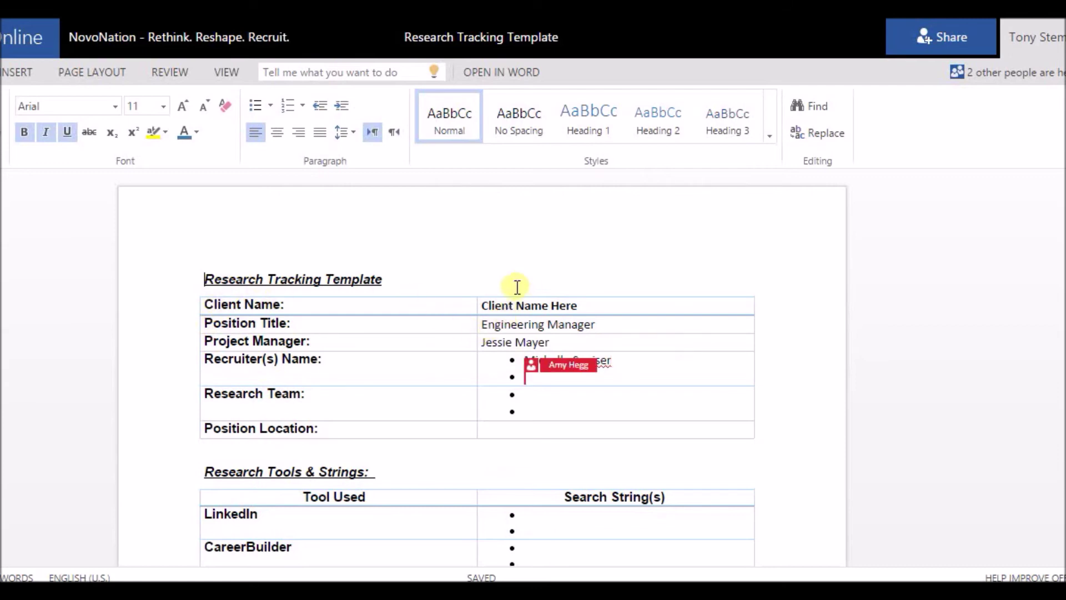
scroll(514, 332, "down", 4)
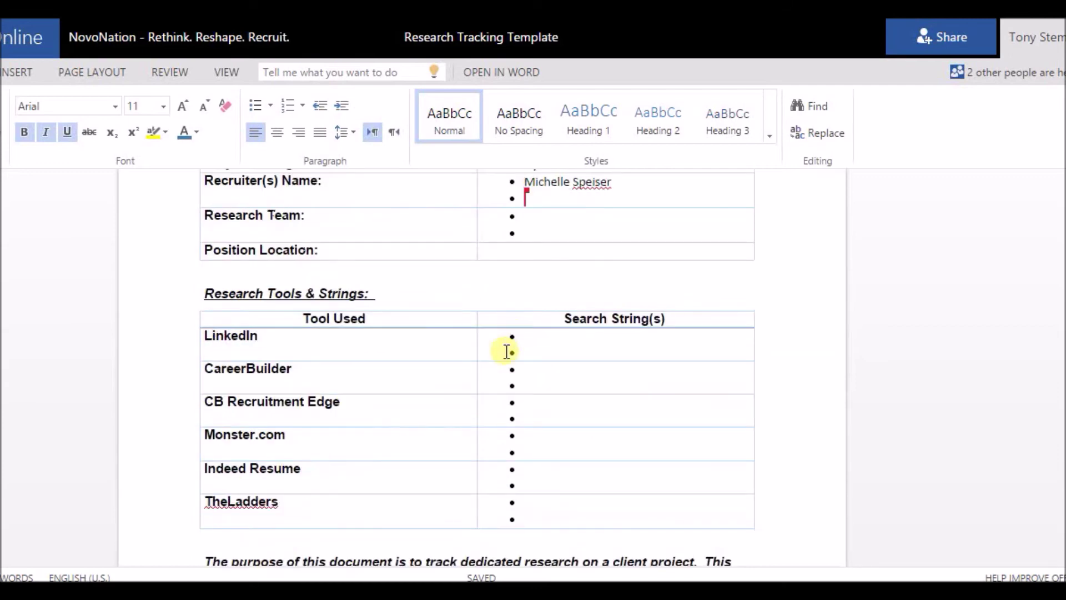
Step: Enter site:linkedin.com "process engineer" in the LinkedIn Search String(s) cell, correcting the typo
left_click(544, 340)
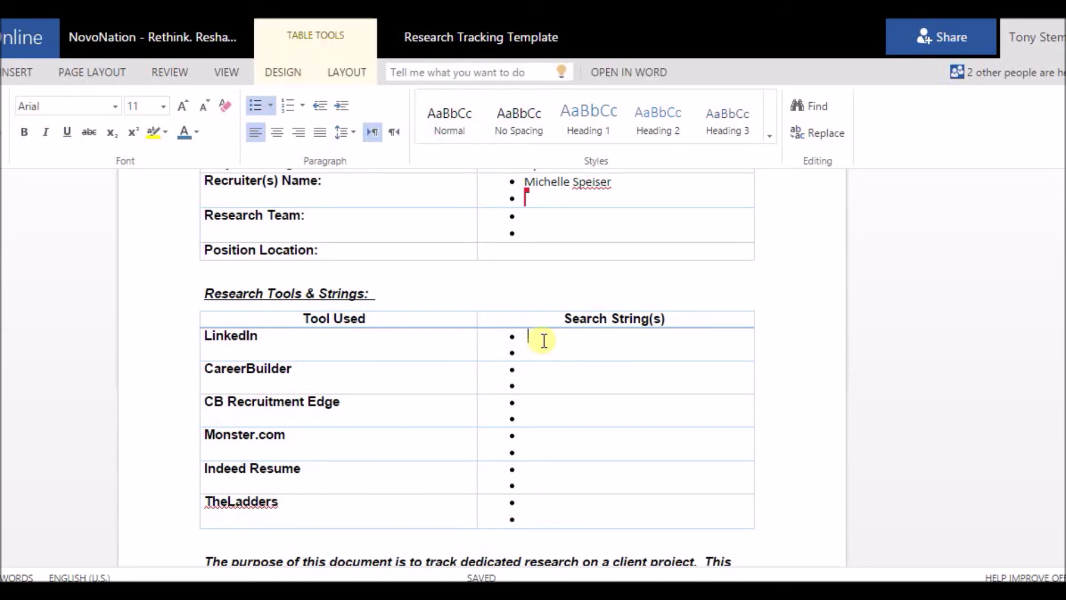
type("site:lin")
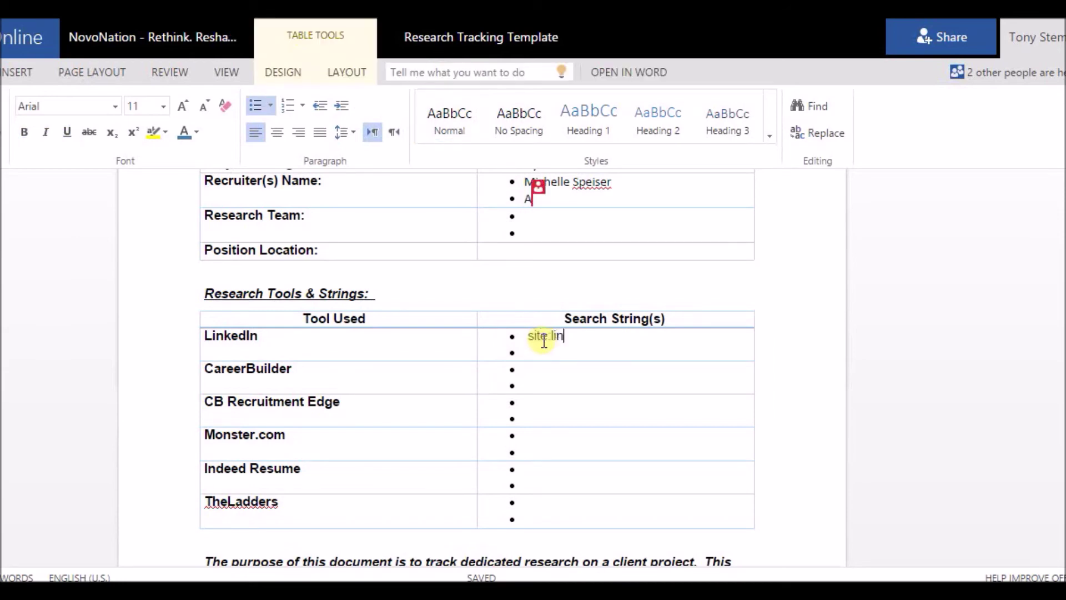
type("kedin.co")
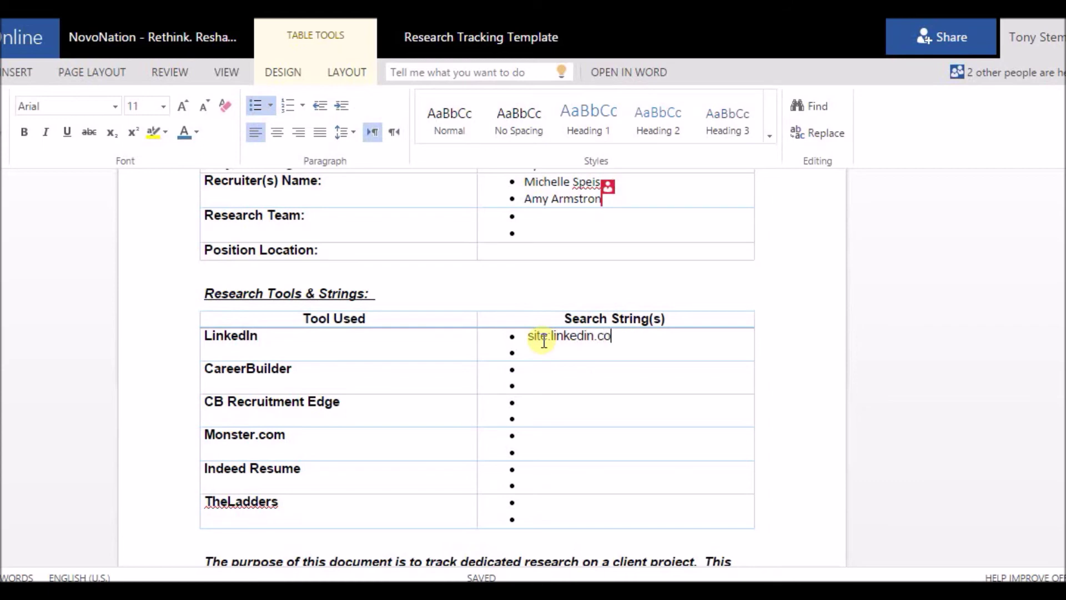
type("m \"")
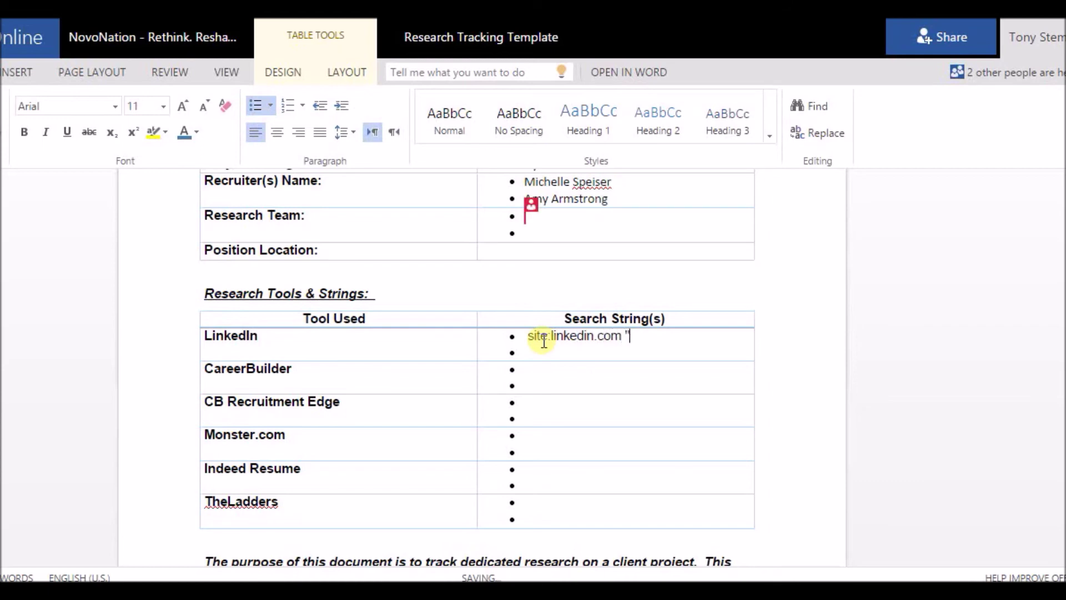
type("prosec")
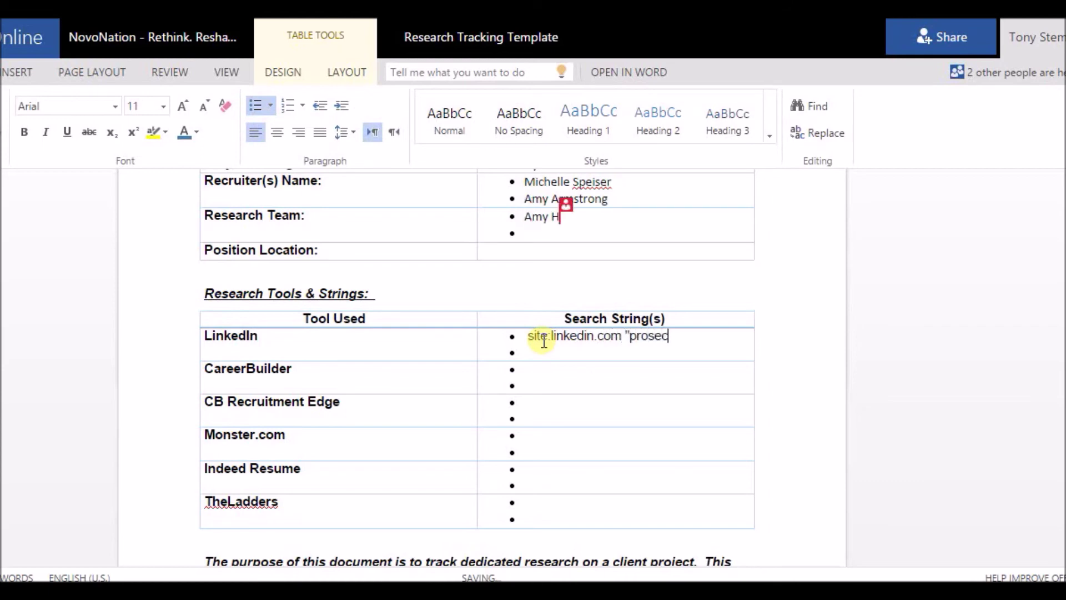
key("BackSpace")
key("BackSpace")
key("BackSpace")
type("cess")
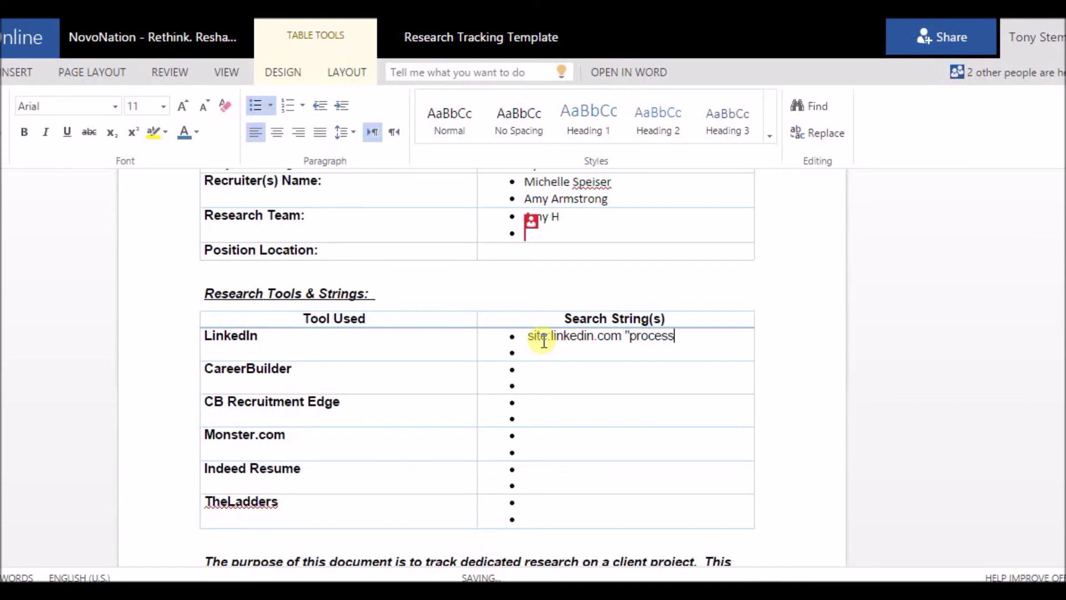
type(" engineer")
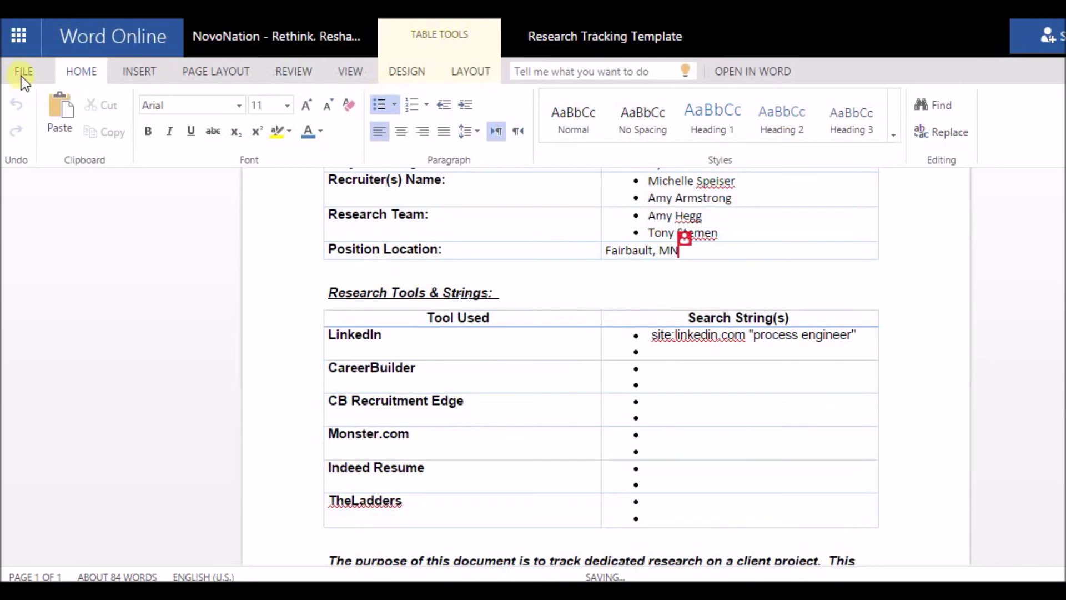
left_click(21, 76)
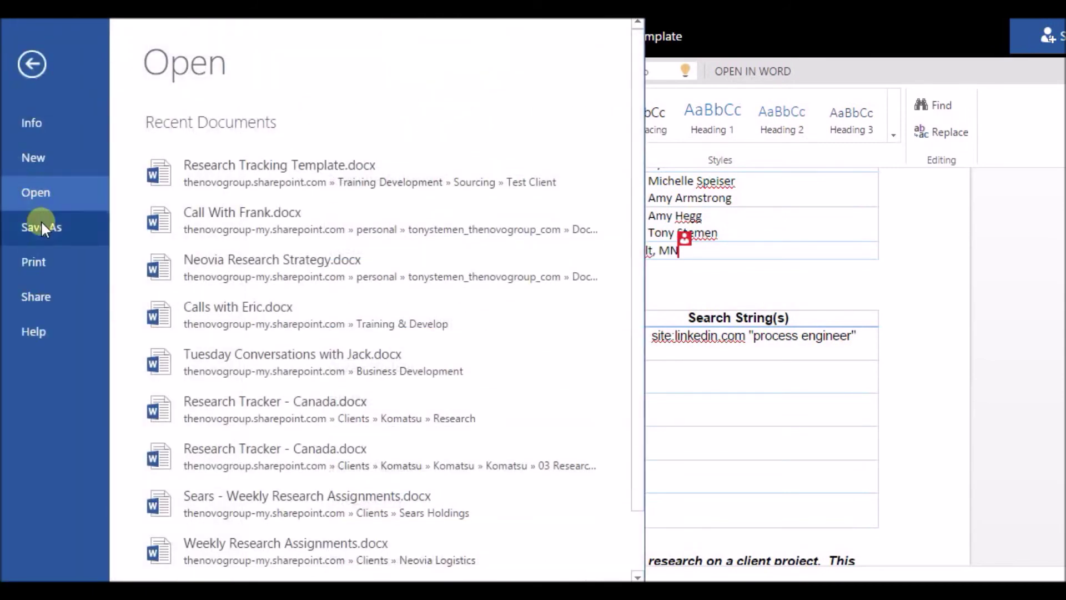
left_click(41, 222)
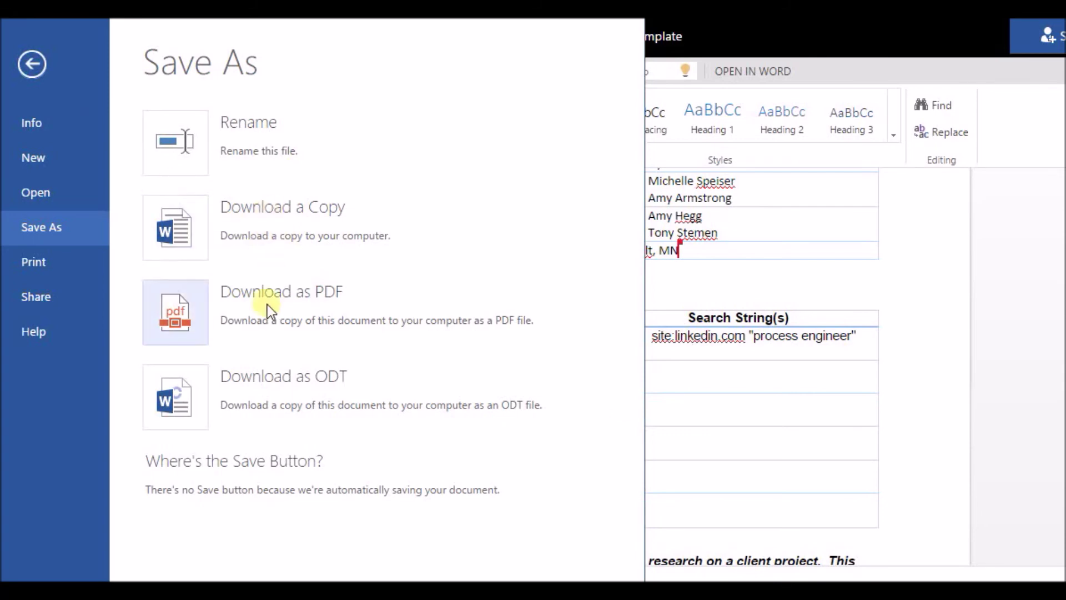
left_click(32, 63)
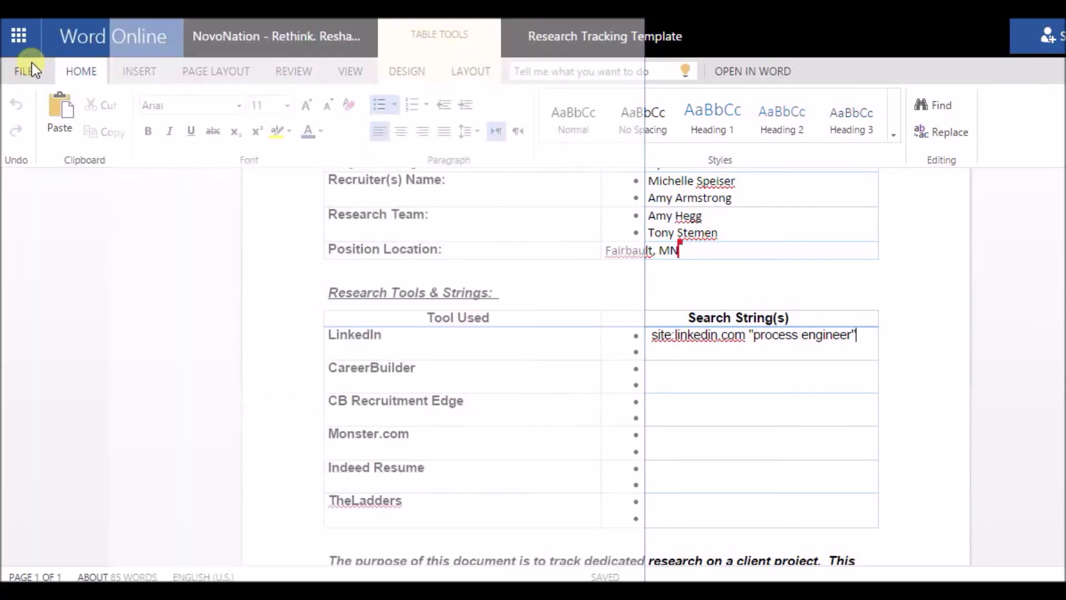
left_click(661, 350)
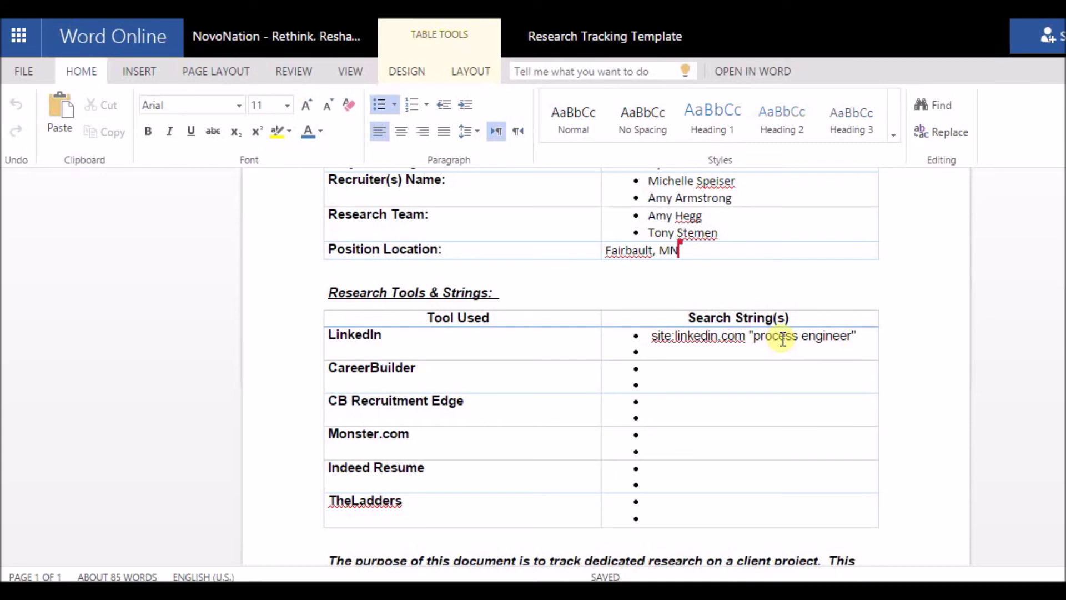
scroll(750, 407, "down", 2)
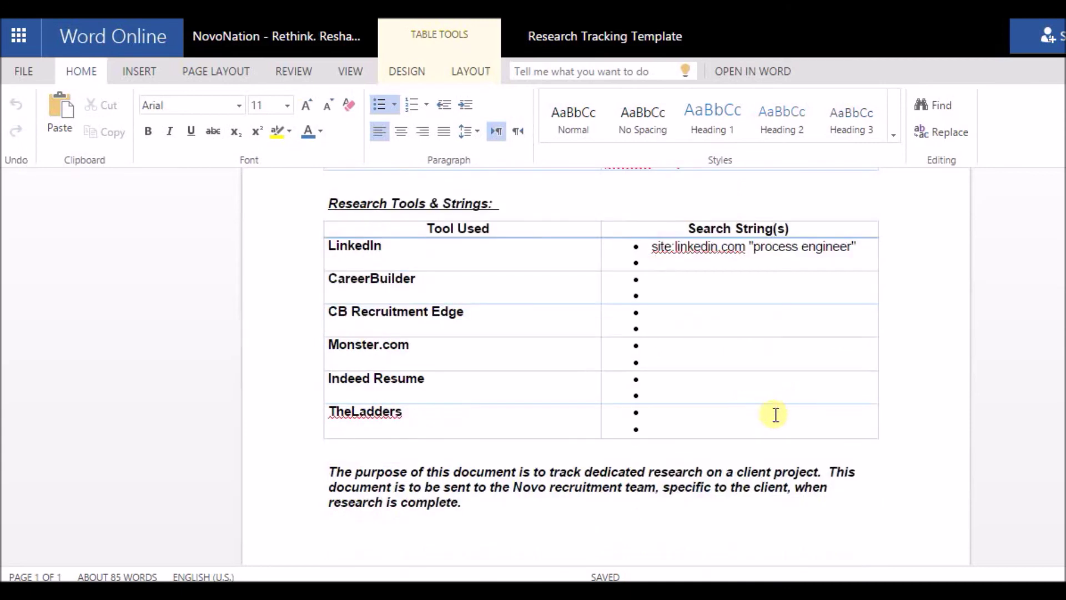
scroll(773, 414, "up", 4)
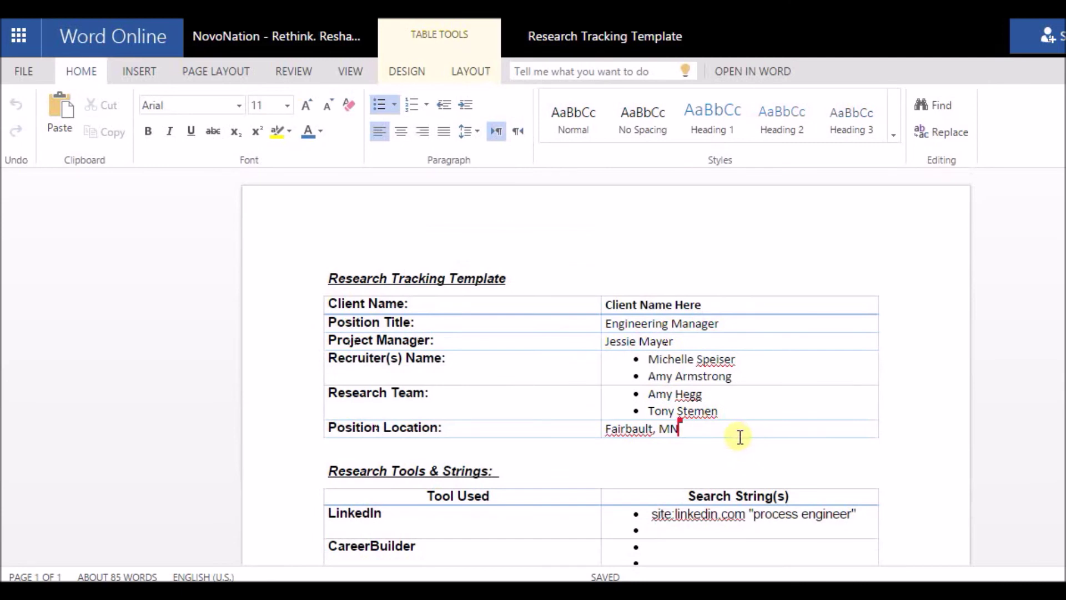